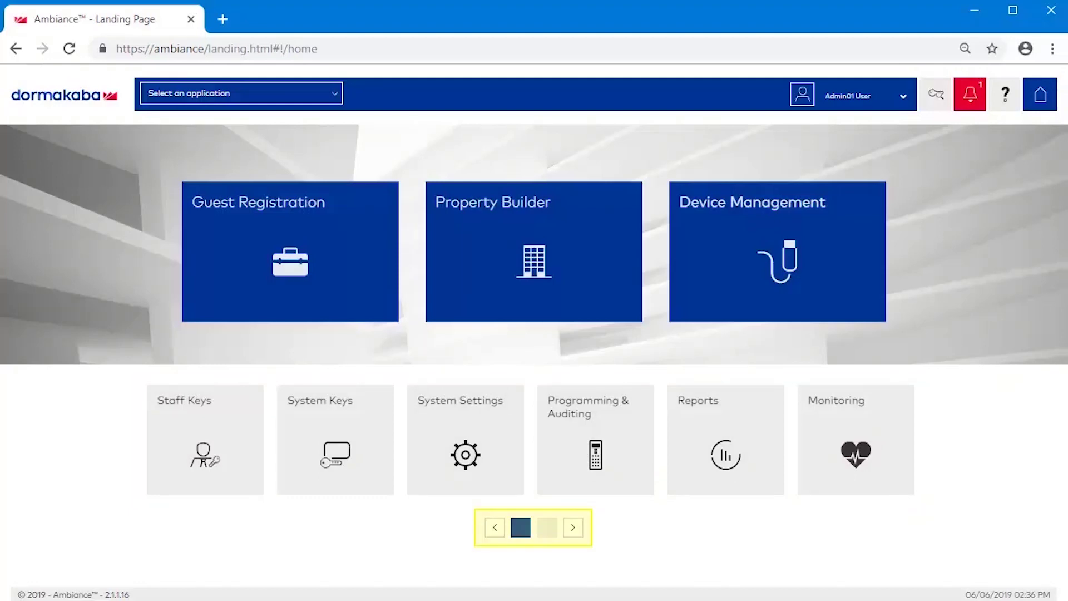
# Page through the module carousel, then drag Staff Keys and System Keys into the favourite tiles
pyautogui.click(575, 528)
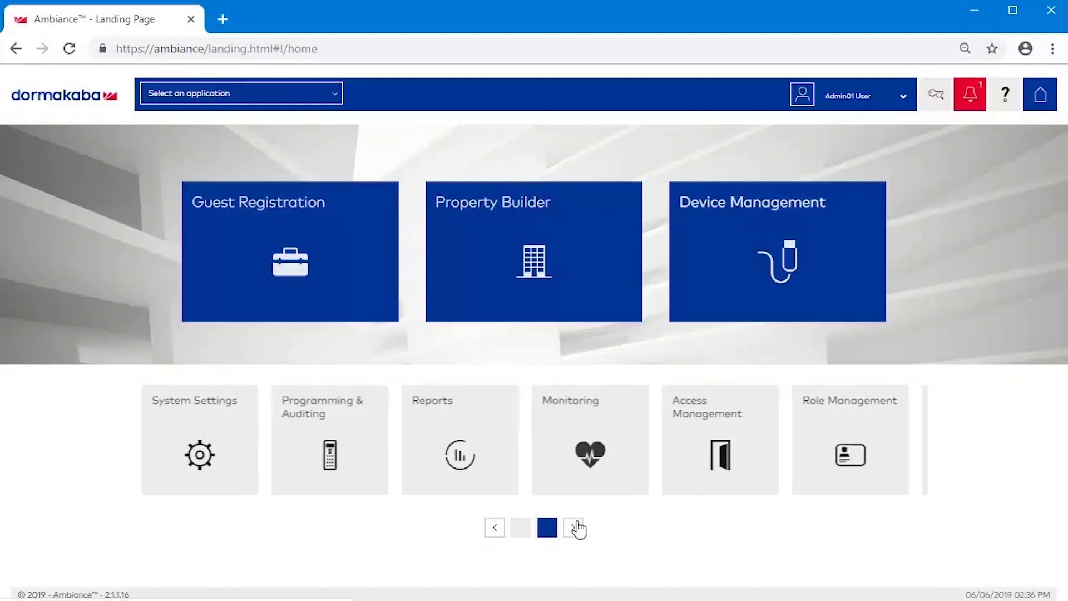
pyautogui.click(498, 531)
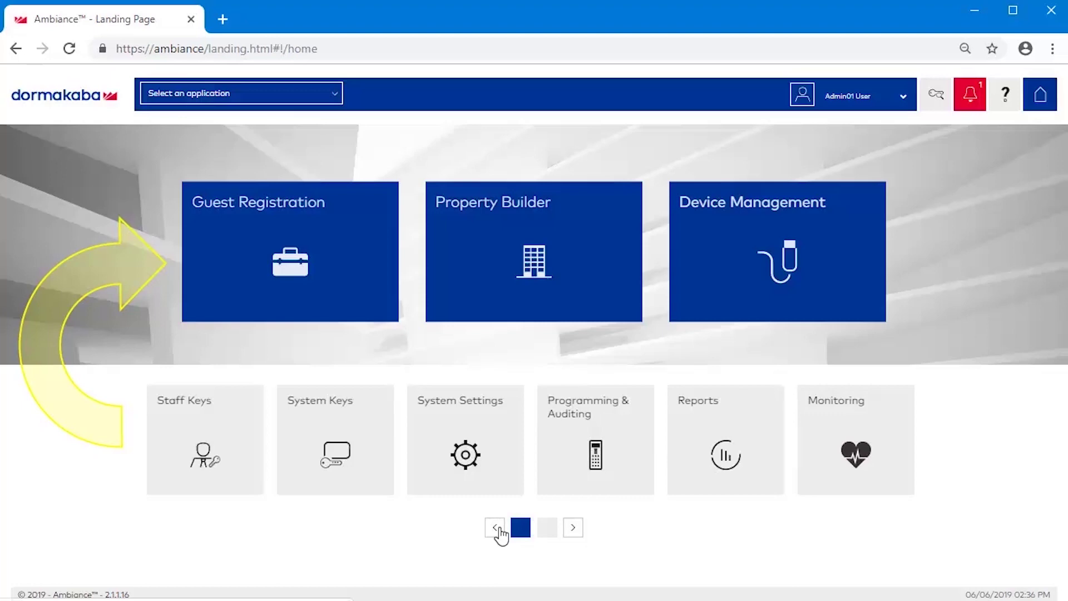
pyautogui.moveTo(239, 436)
pyautogui.mouseDown()
pyautogui.moveTo(309, 423)
pyautogui.moveTo(528, 251)
pyautogui.mouseUp()
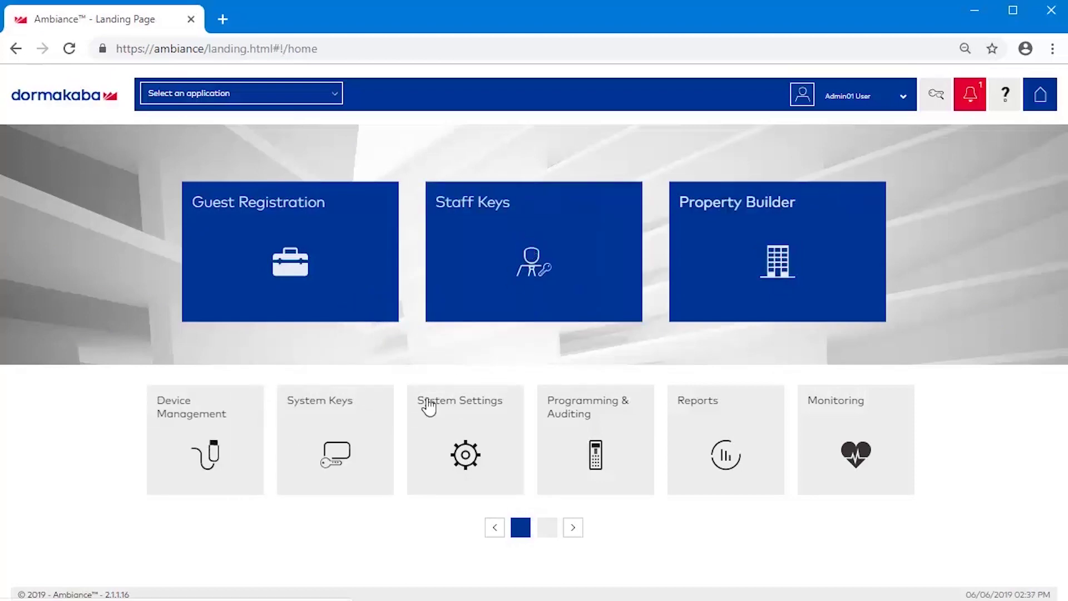
pyautogui.moveTo(334, 450); pyautogui.dragTo(775, 255)
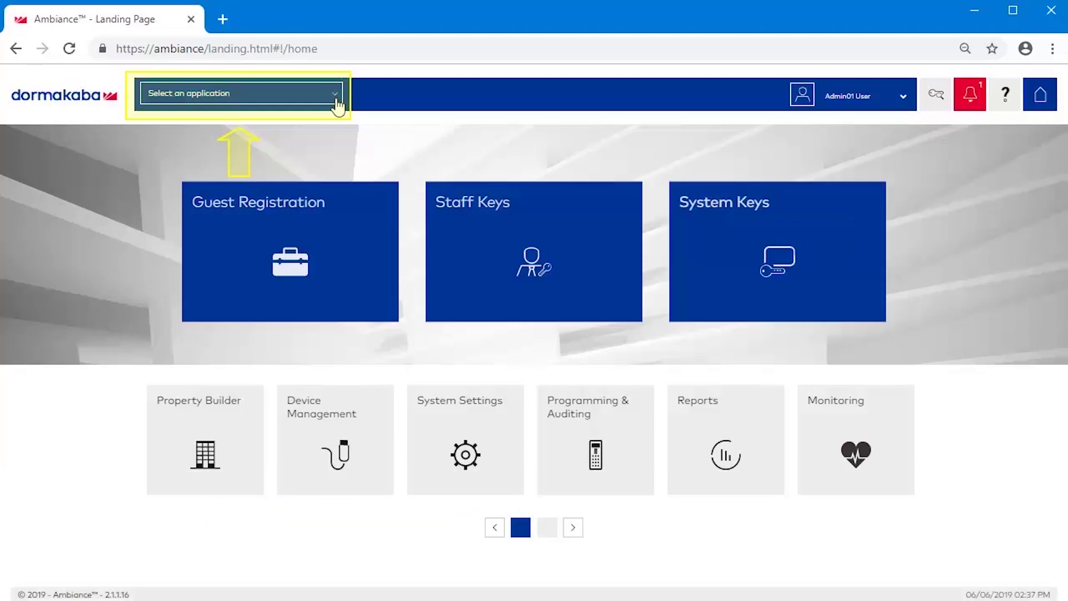
# Browse the application list, then open user Preferences and expand the Password settings
pyautogui.click(338, 103)
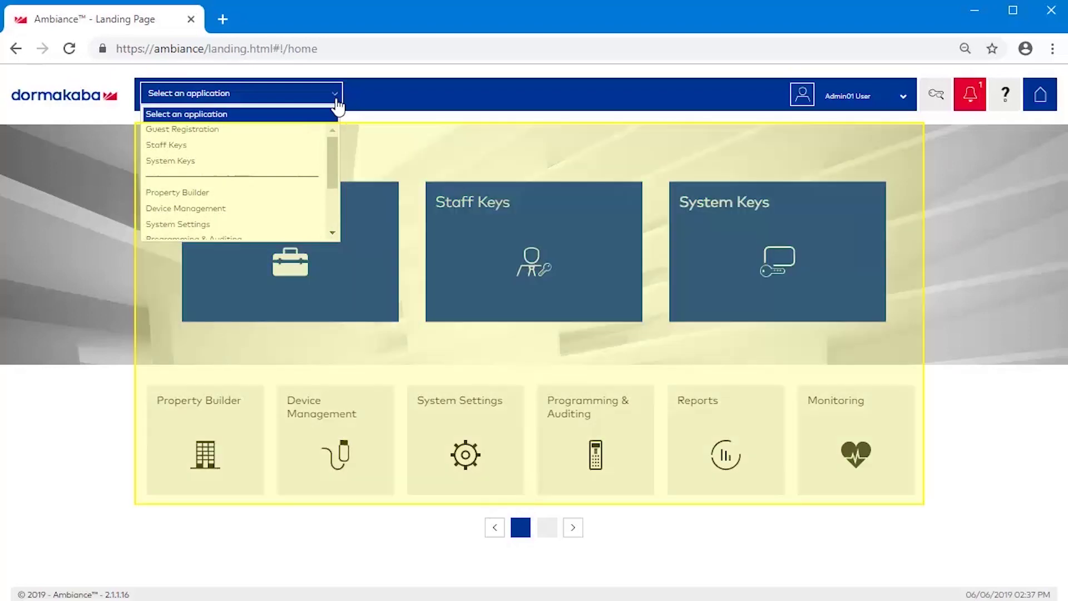
pyautogui.click(371, 115)
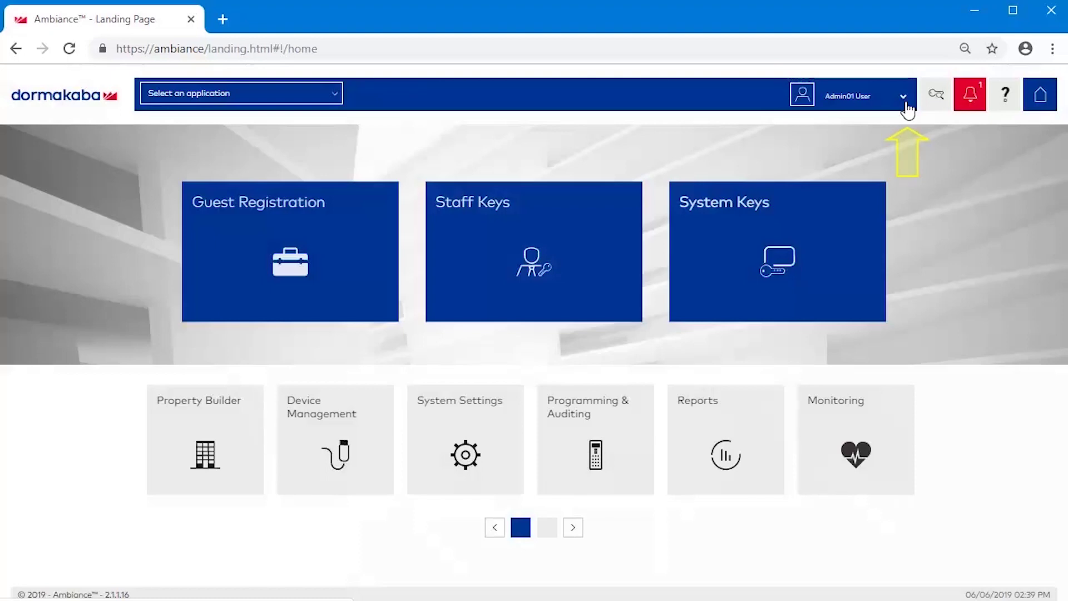
pyautogui.click(905, 97)
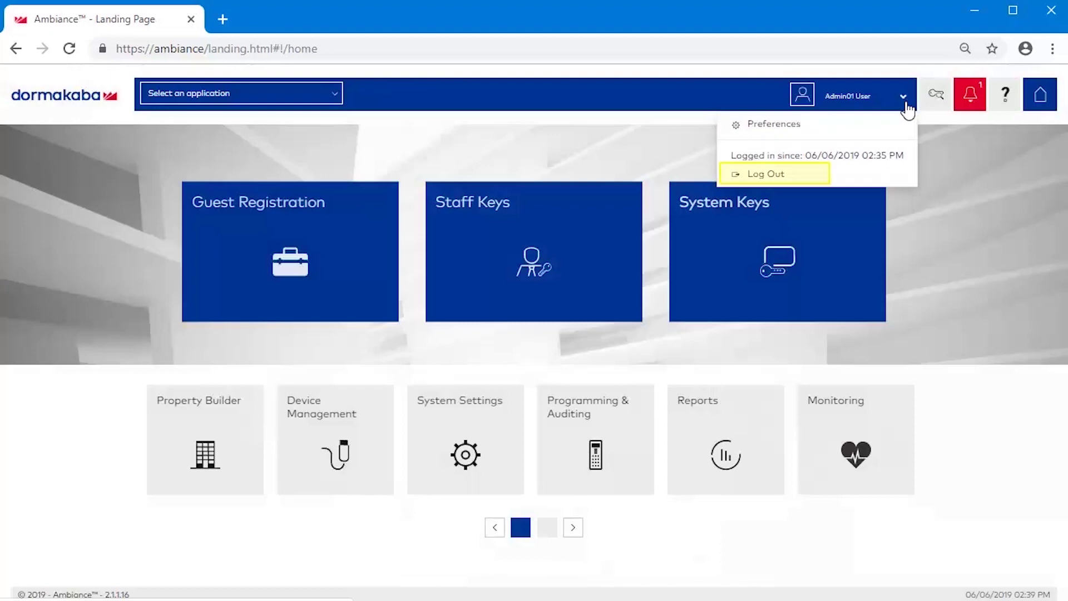
pyautogui.click(885, 131)
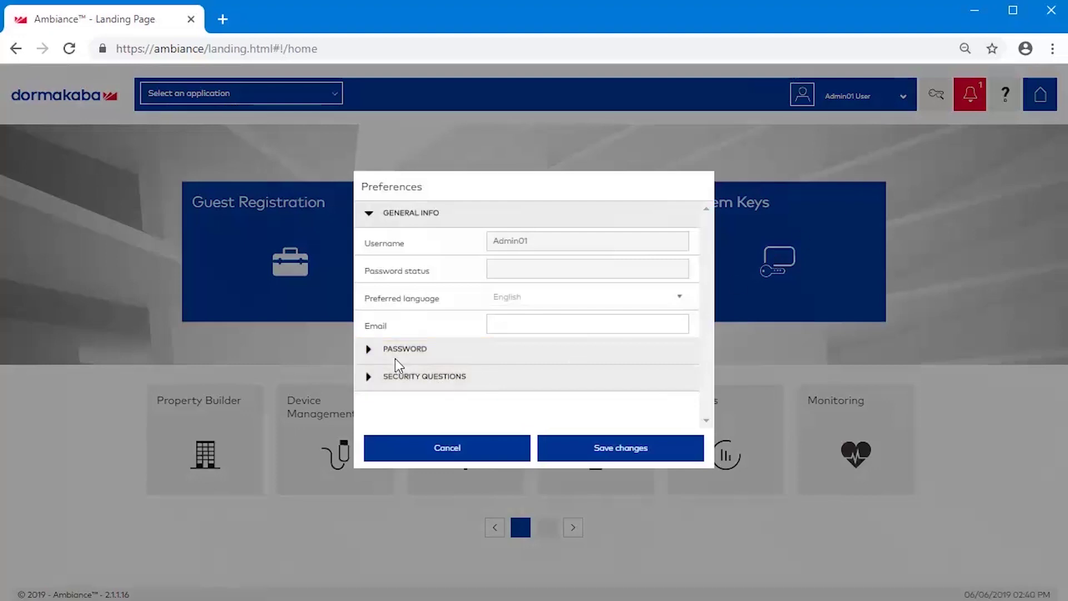
pyautogui.click(368, 351)
pyautogui.scroll(-1, 367, 353)
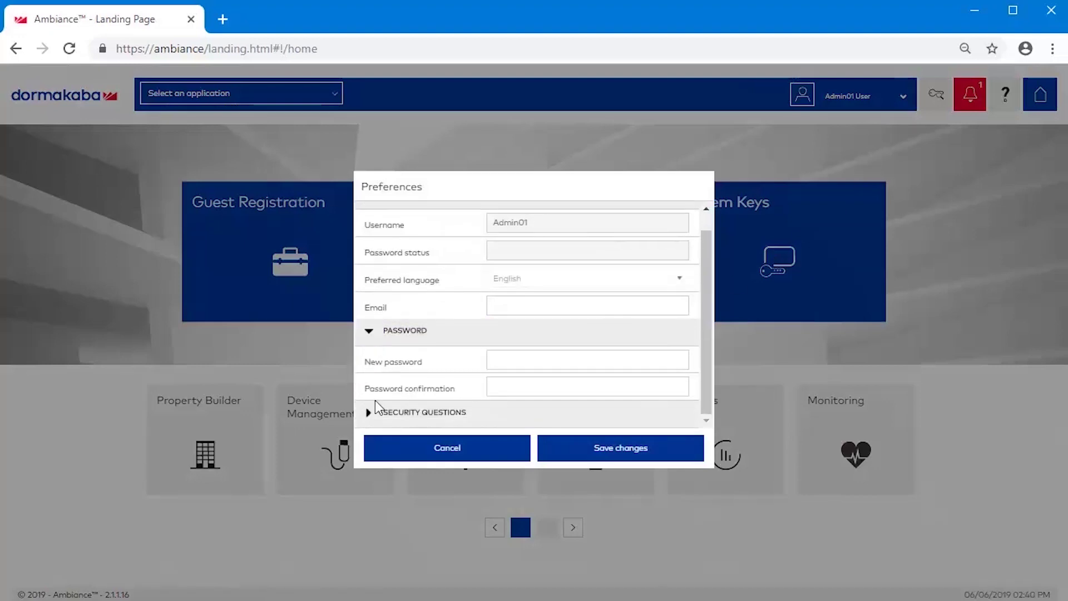
pyautogui.scroll(-2, 373, 419)
pyautogui.scroll(-2, 373, 420)
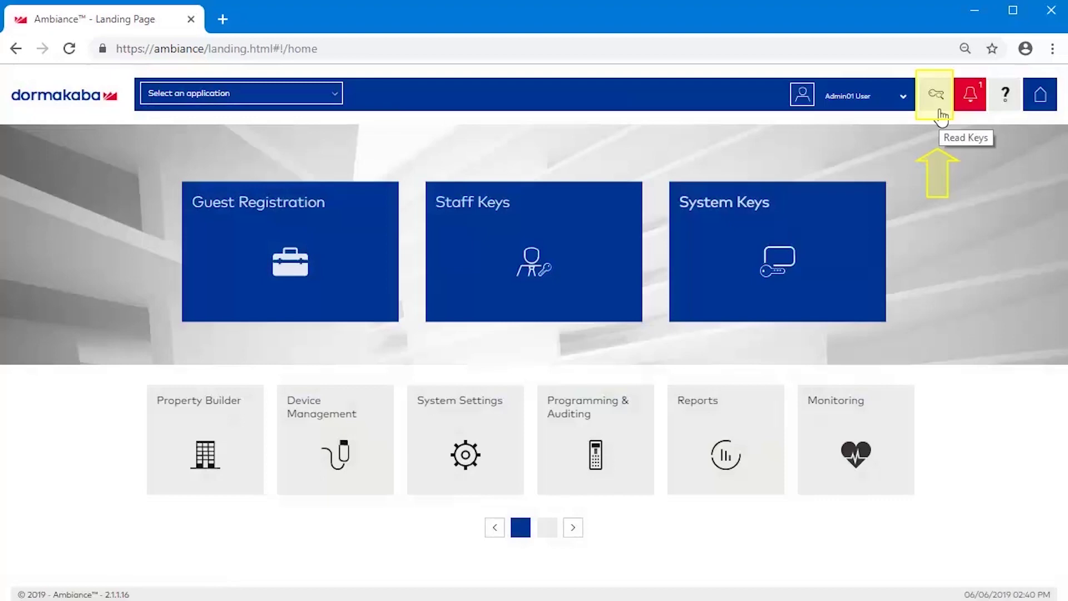
# Start a key card read in Read Keys, then view all notifications from the bell
pyautogui.click(936, 95)
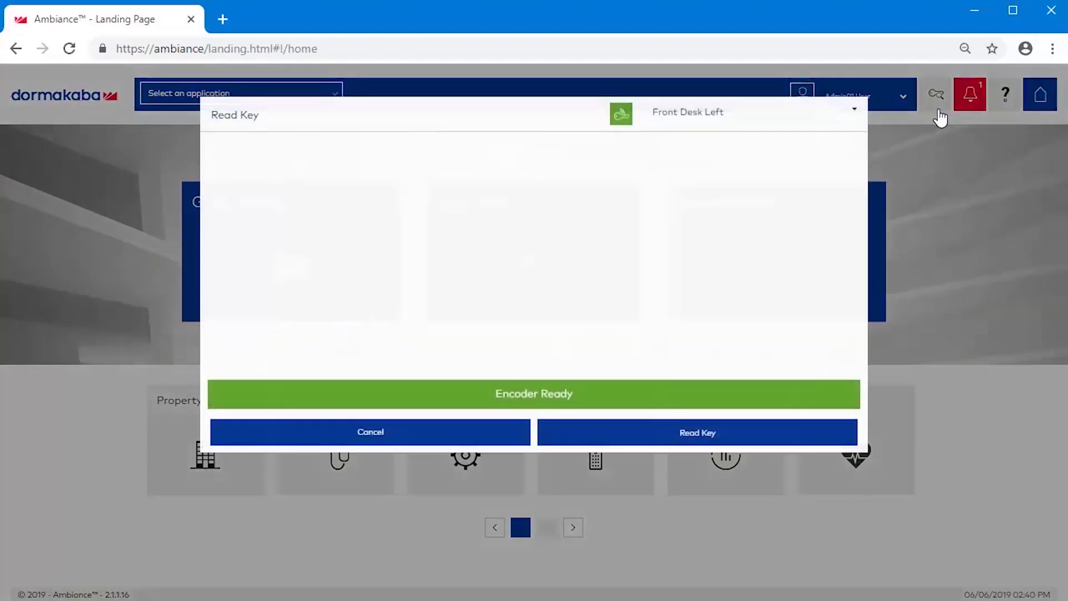
pyautogui.click(615, 441)
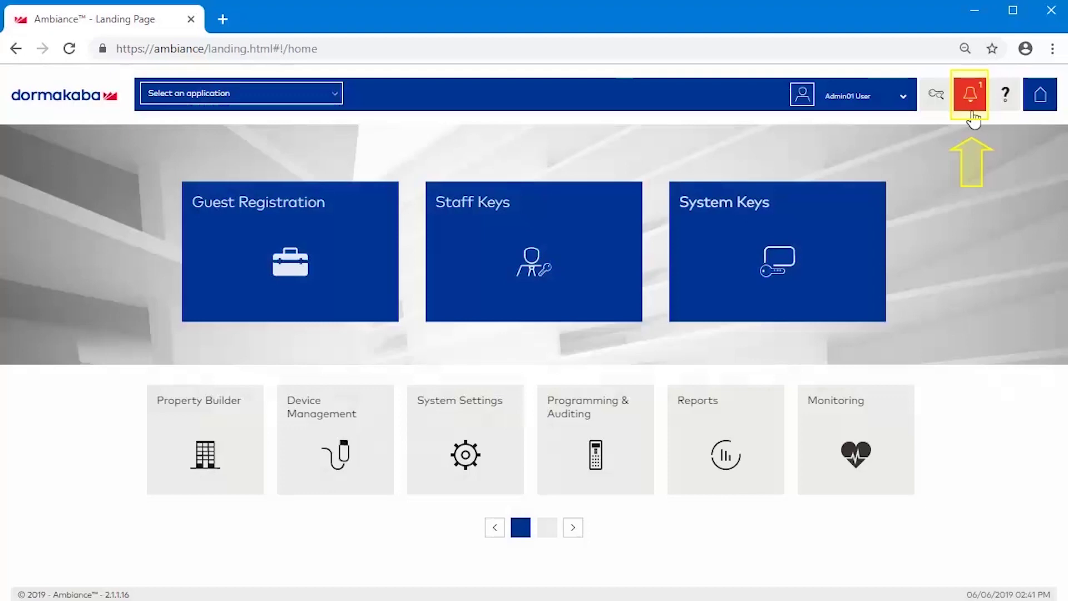
pyautogui.click(970, 95)
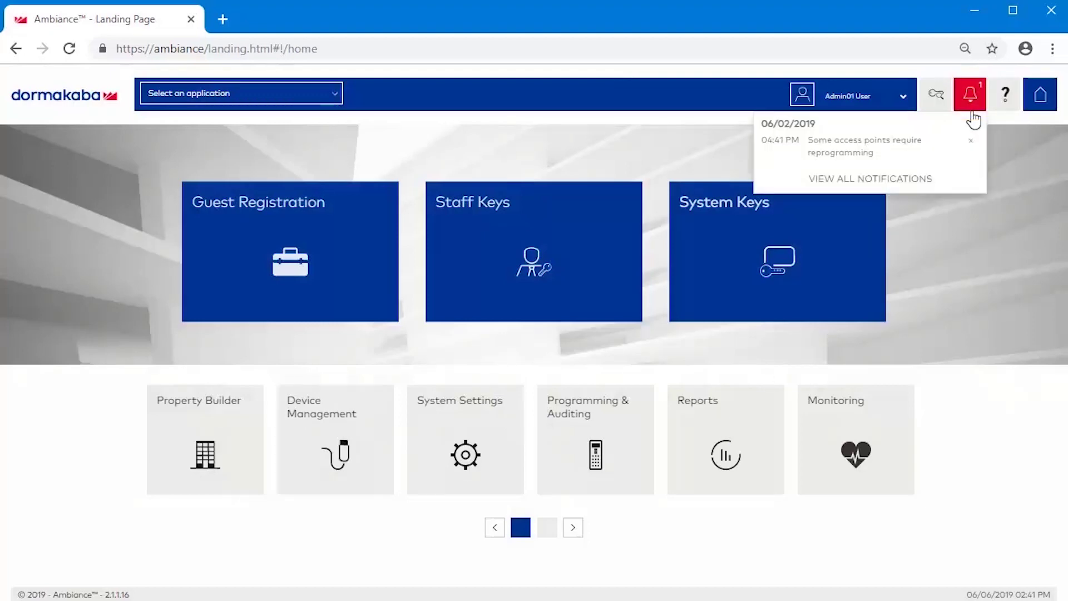
pyautogui.click(932, 179)
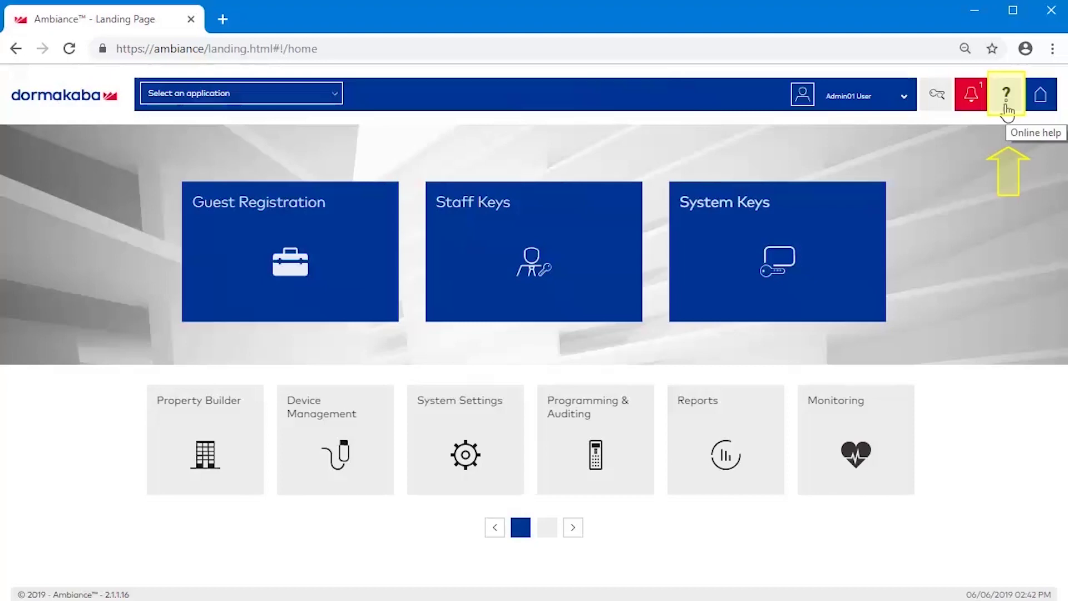
# Open the online help panel and close it again
pyautogui.click(1007, 109)
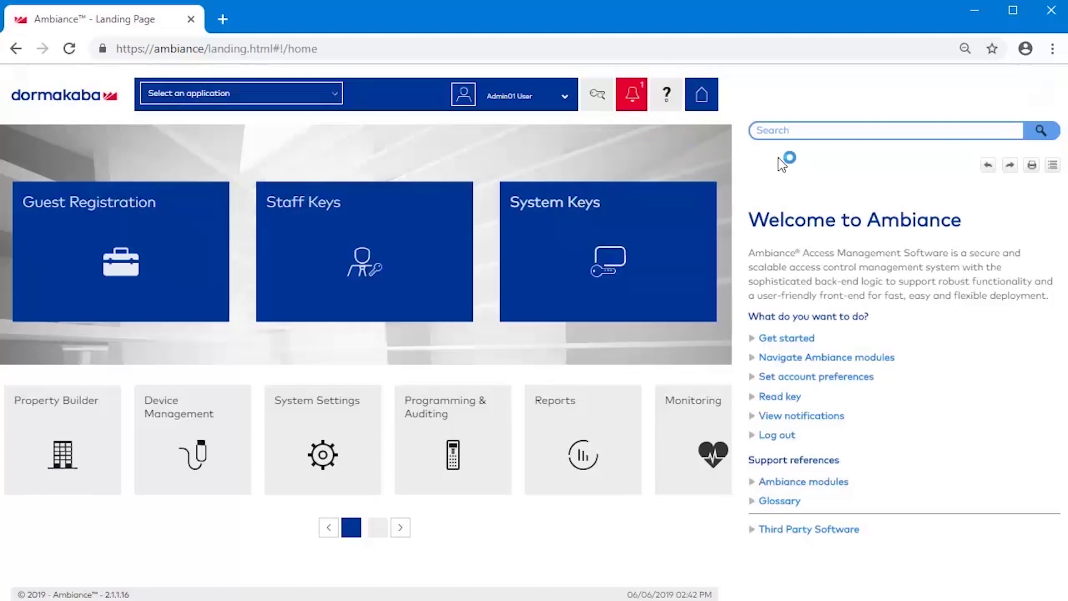
pyautogui.click(672, 106)
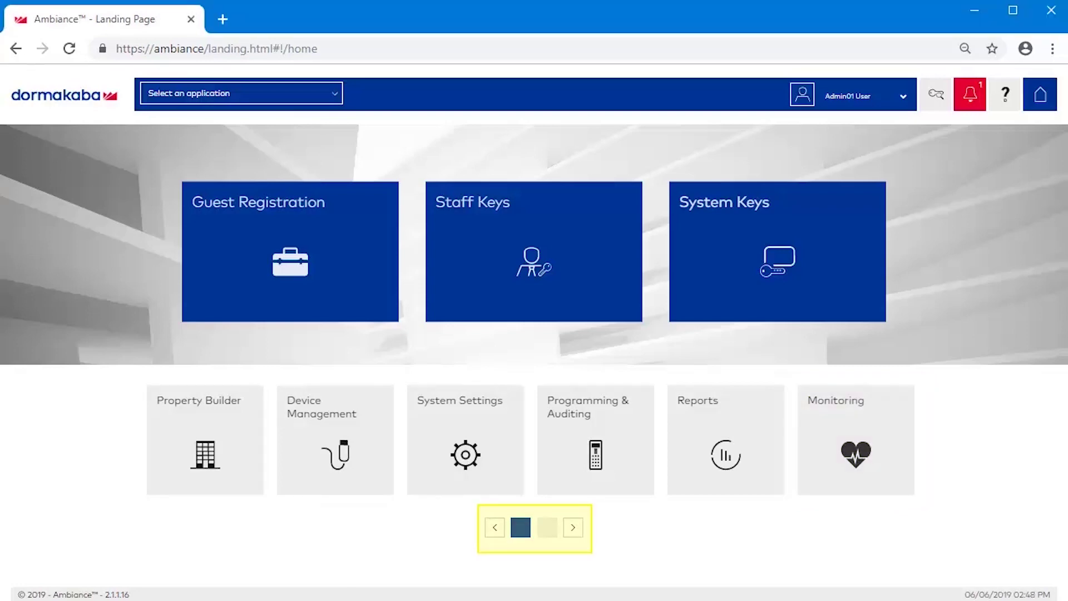
# Show the second page of module tiles and open the online help
pyautogui.click(573, 534)
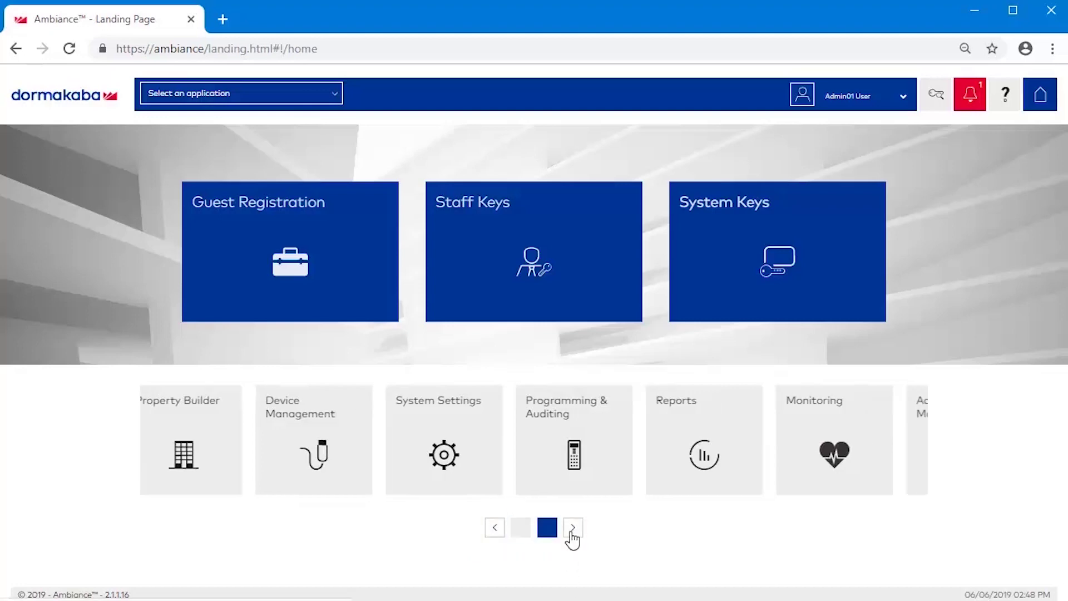
pyautogui.click(1006, 110)
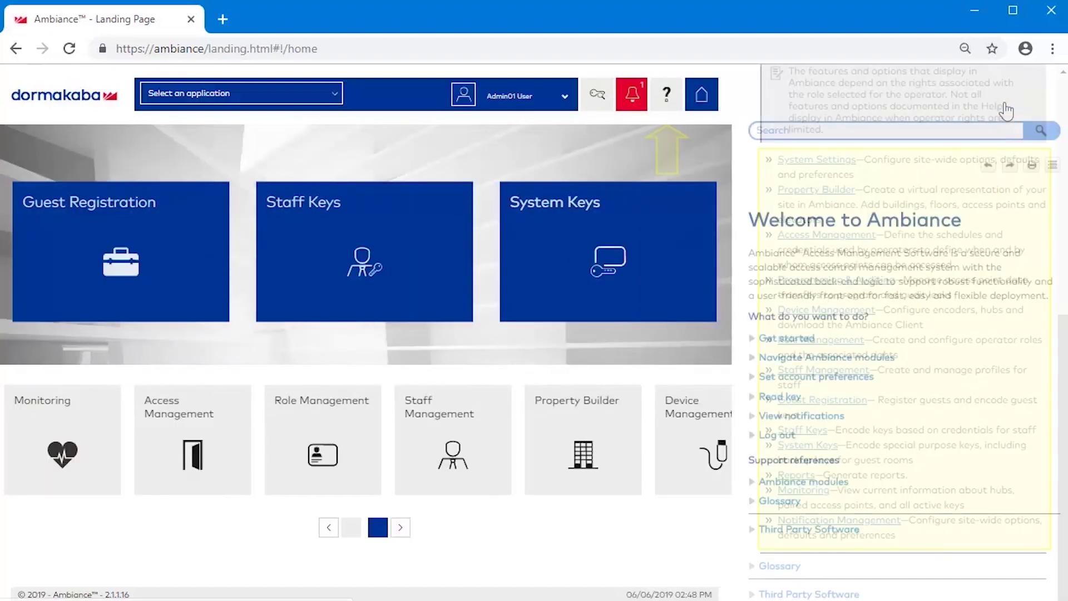